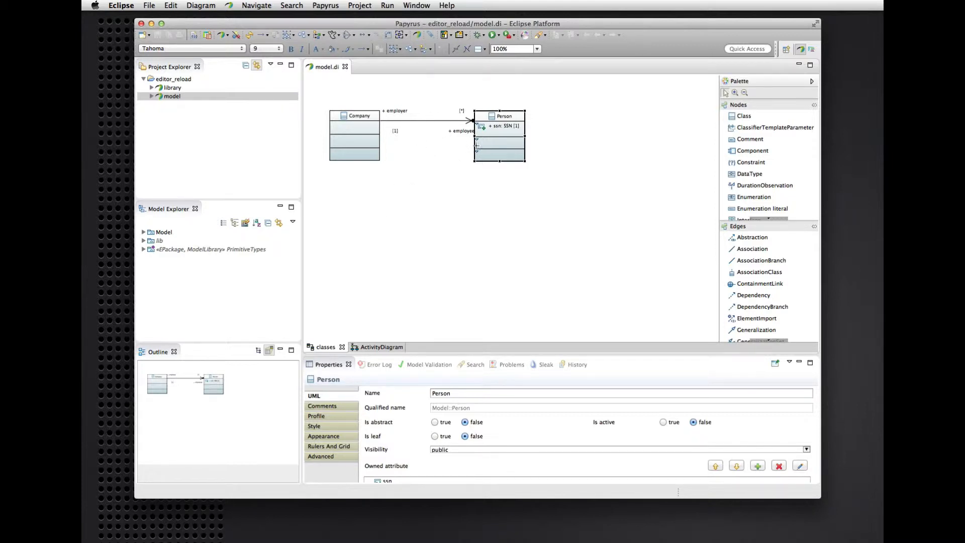
# Step: Inspect the Person class's ssn attribute and the SSN data type in the imported lib package
pyautogui.click(508, 127)
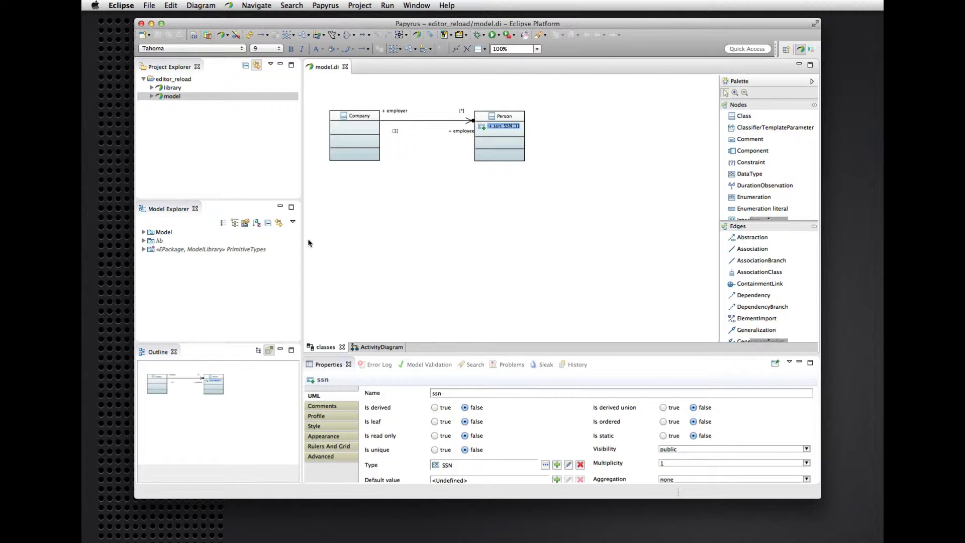
pyautogui.click(144, 240)
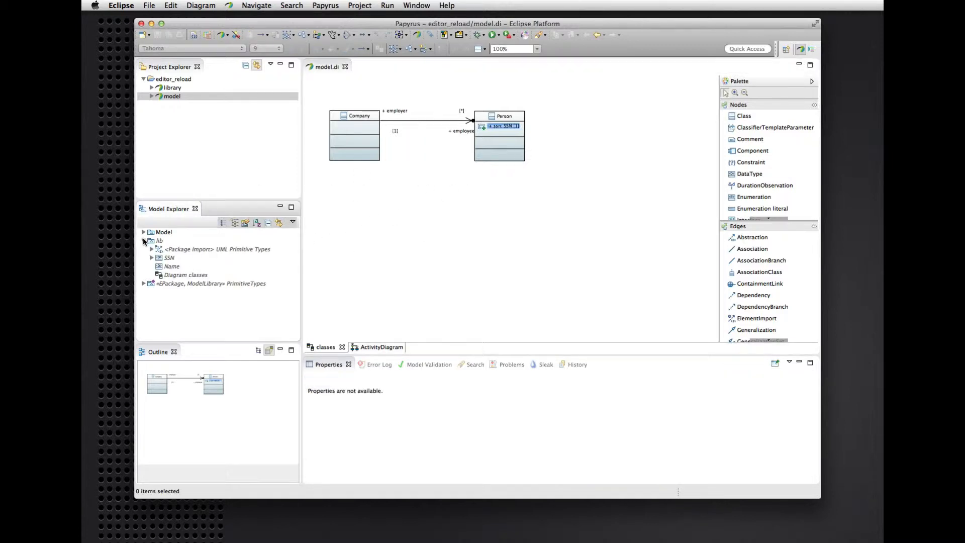
pyautogui.click(170, 258)
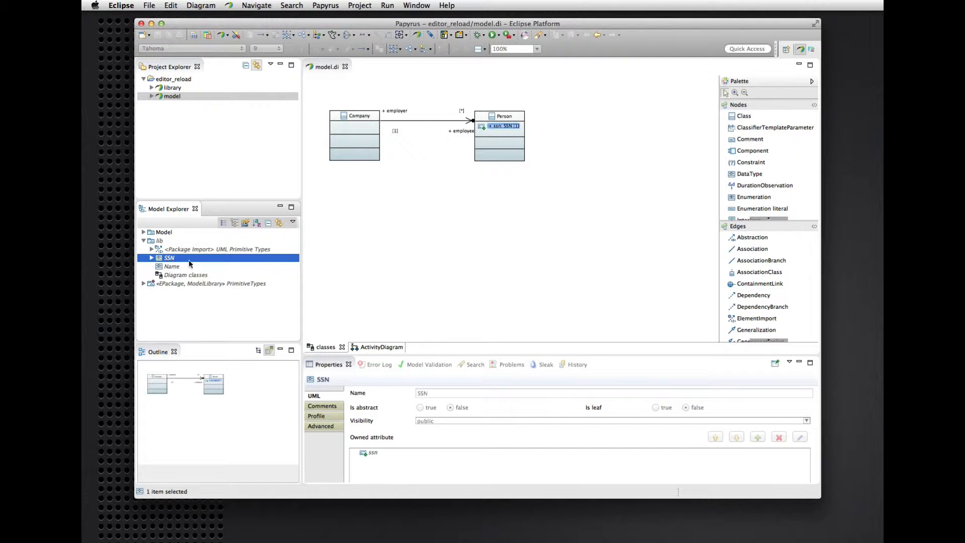
# Step: Open the library model, select its SSN data type and expand the lib package
pyautogui.doubleClick(172, 88)
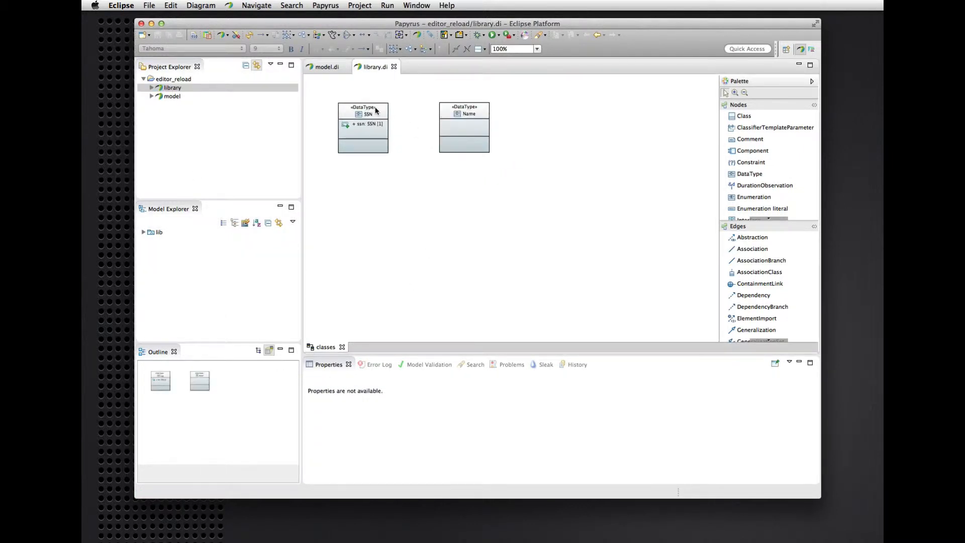
pyautogui.click(376, 111)
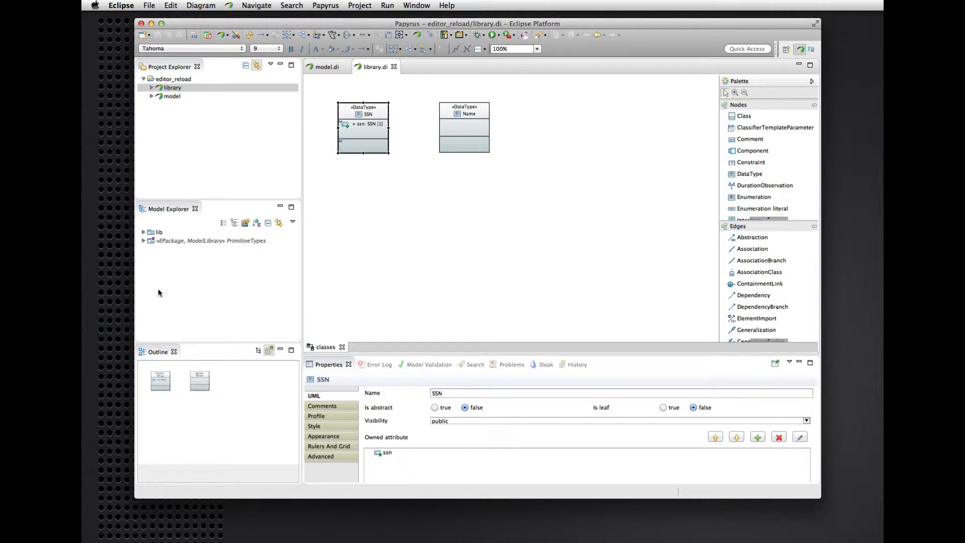
pyautogui.click(143, 232)
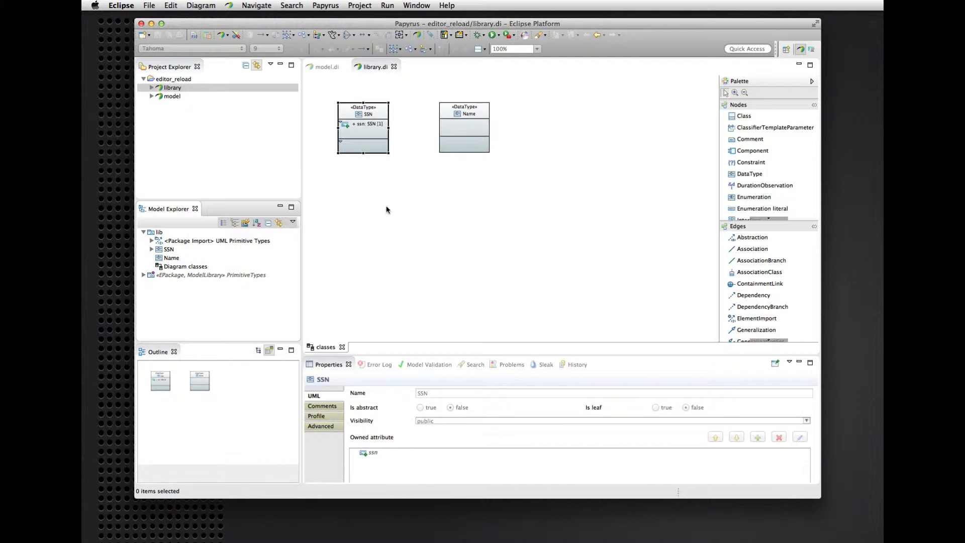
# Step: Return to the model.di editor and display its outline as a tree
pyautogui.click(397, 168)
pyautogui.click(326, 67)
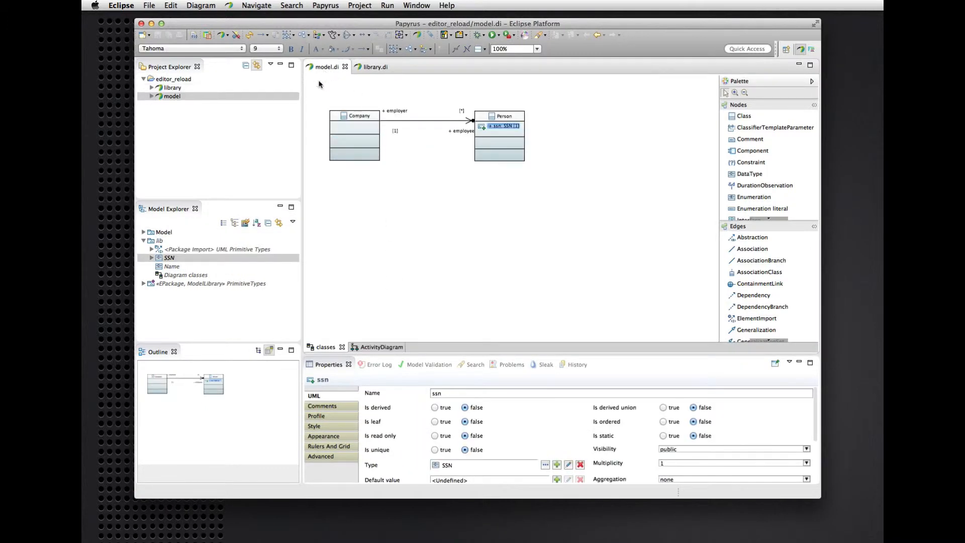
pyautogui.click(258, 351)
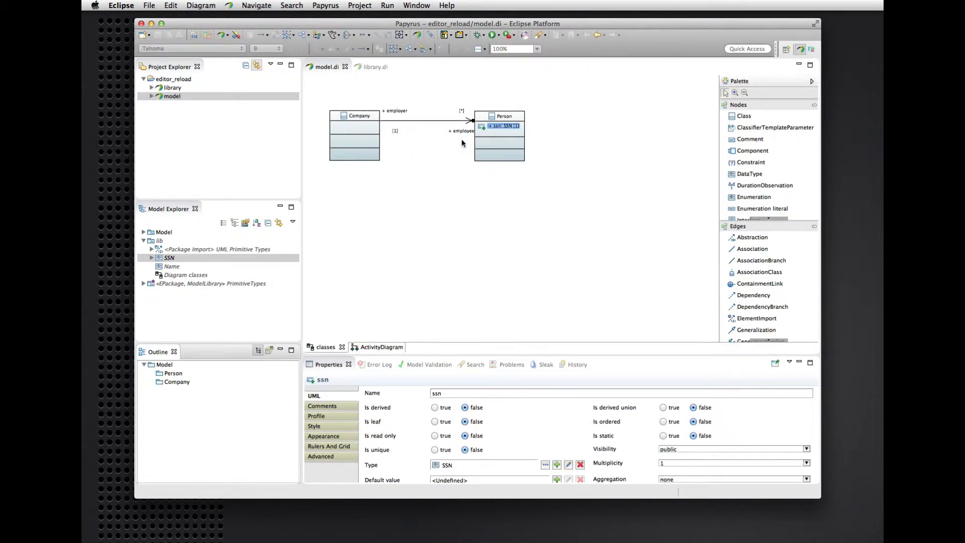
# Step: Rename the SSN data type in library.di to SocialSecurityNumber and save the library
pyautogui.click(372, 69)
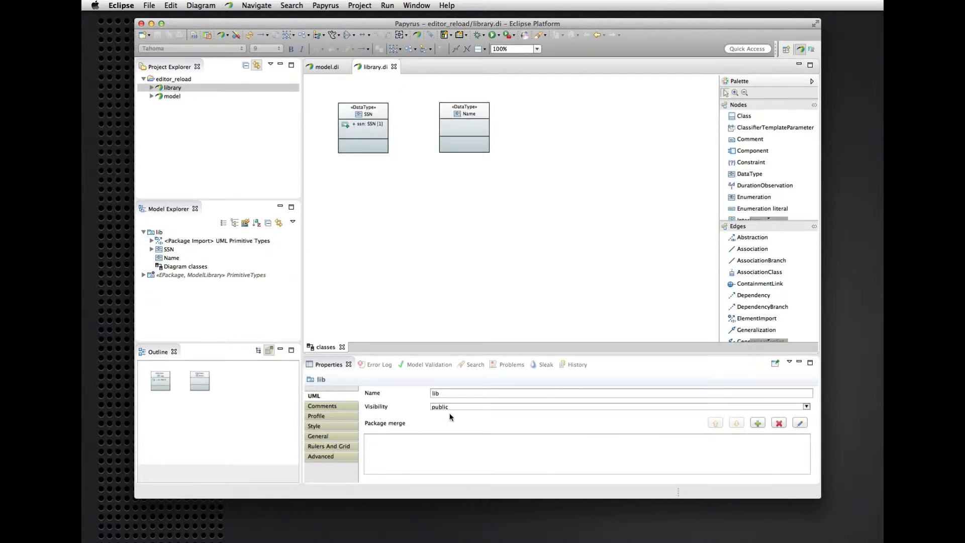
pyautogui.click(384, 110)
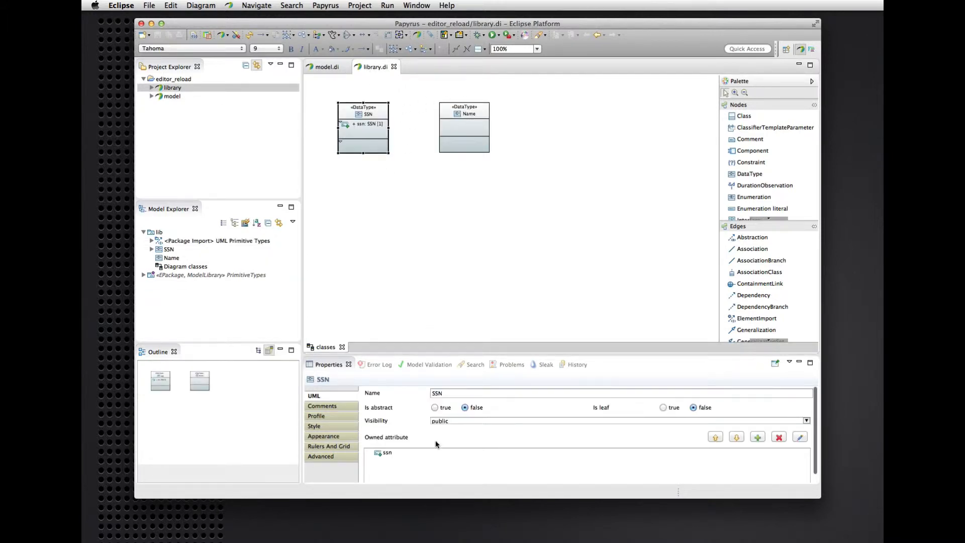
pyautogui.click(435, 393)
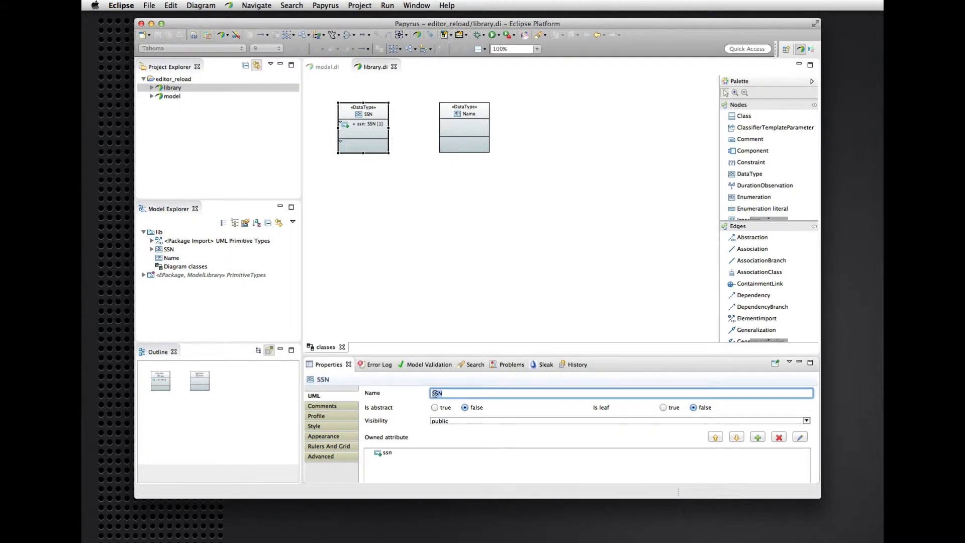
pyautogui.write('Soc')
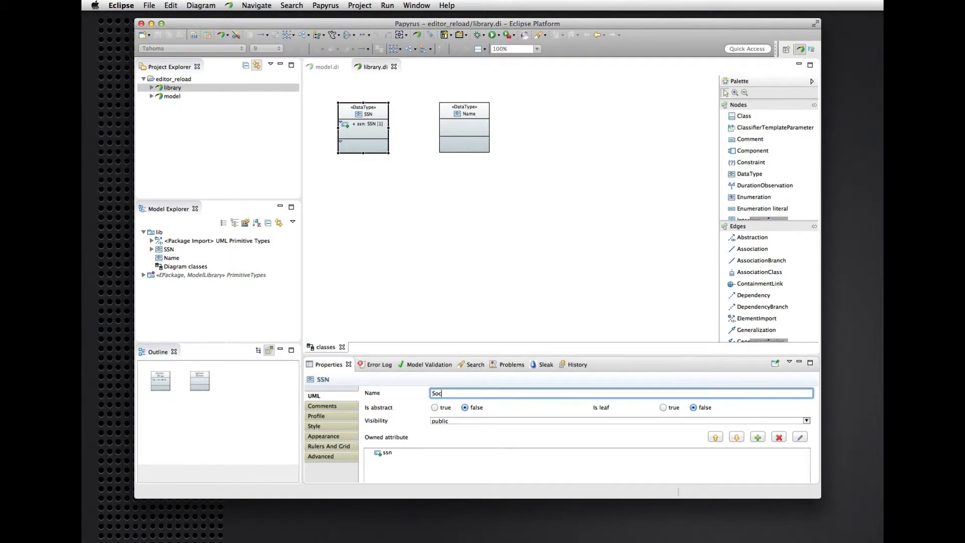
pyautogui.write('ialSecurityNumber')
pyautogui.press('Return')
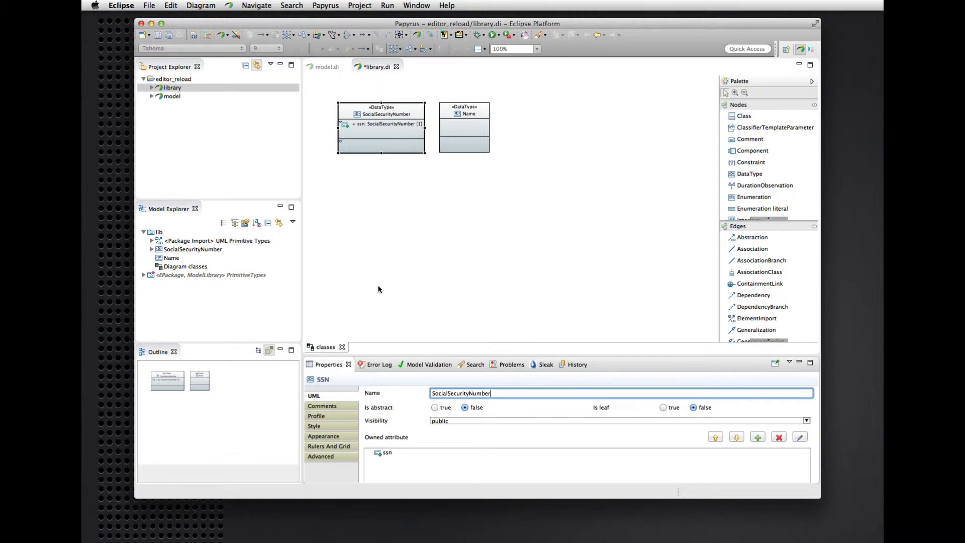
pyautogui.click(156, 34)
# Step: Return to model.di and examine the Person class's ssn attribute and the contents of the Model package
pyautogui.click(332, 68)
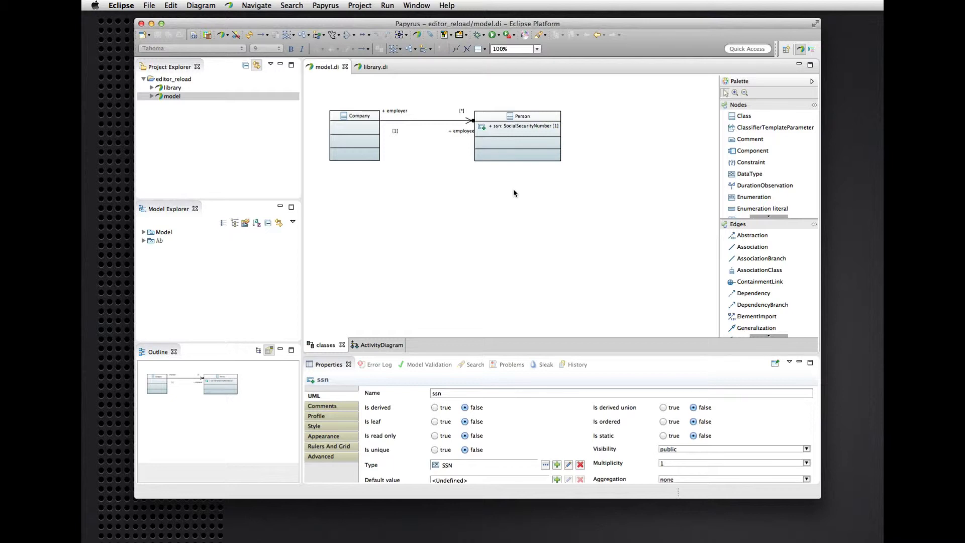
pyautogui.click(528, 125)
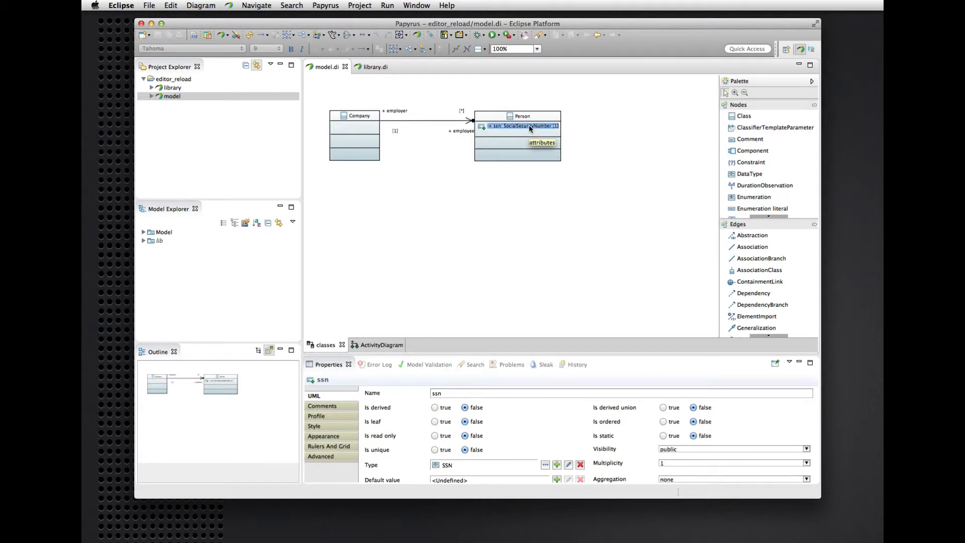
pyautogui.click(143, 232)
pyautogui.click(176, 259)
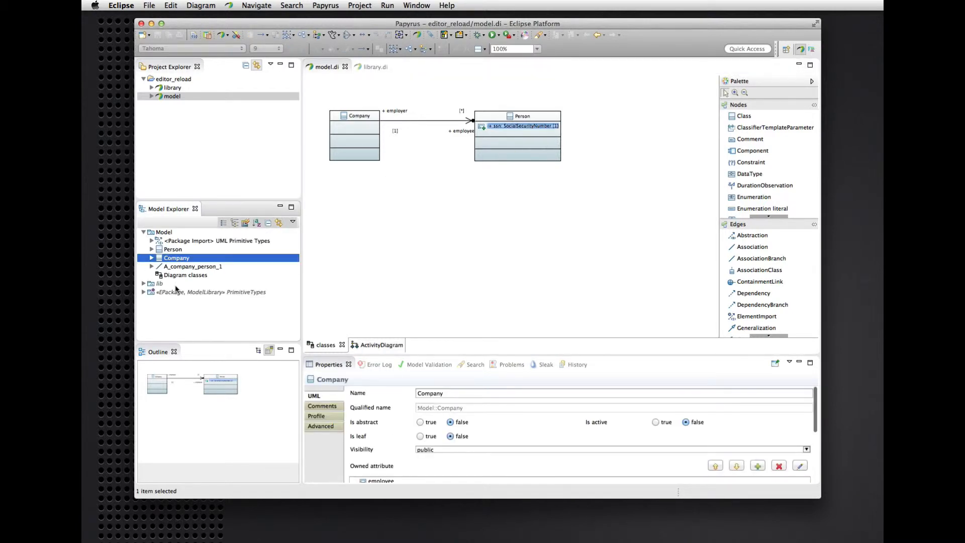
pyautogui.click(277, 383)
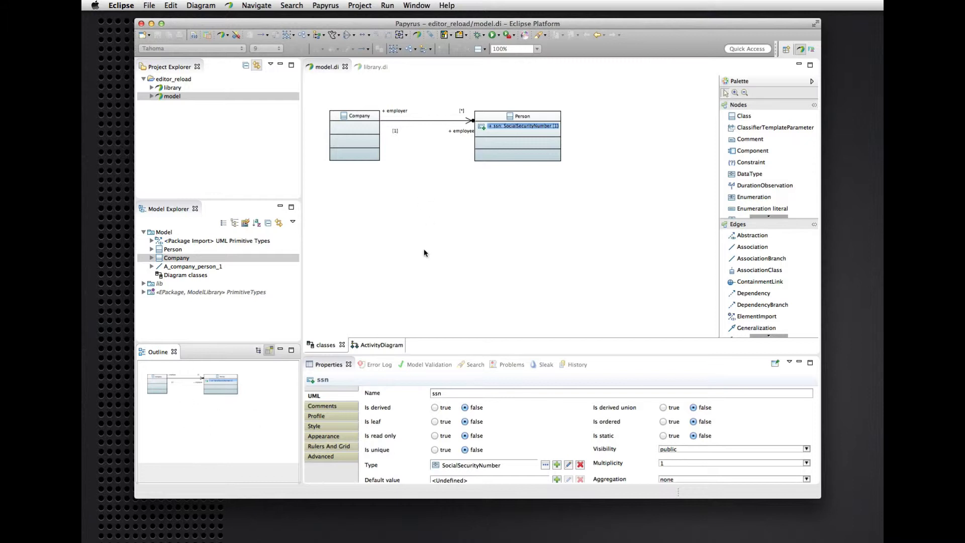
# Step: View the ActivityDiagram and the classes diagram of model.di, and bring up the library's classes diagram
pyautogui.click(381, 345)
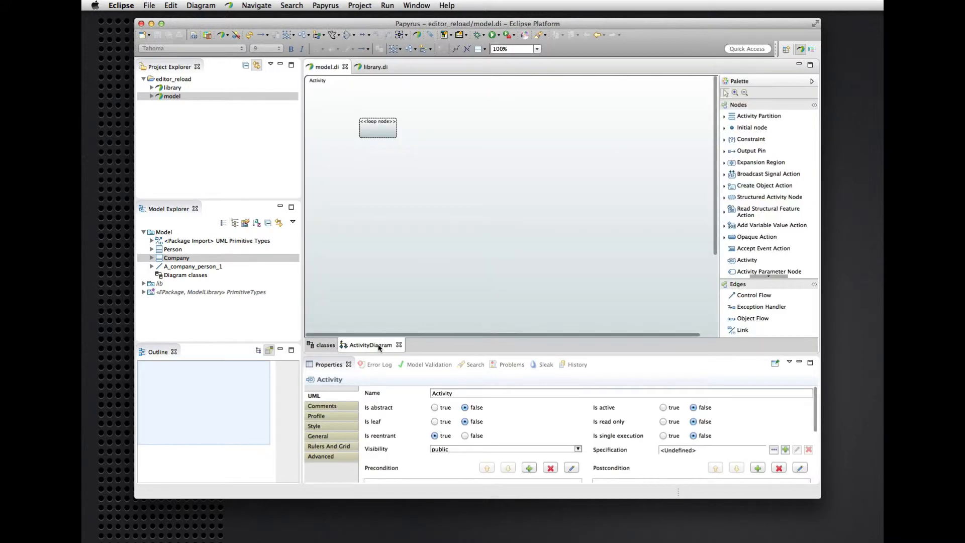
pyautogui.click(326, 345)
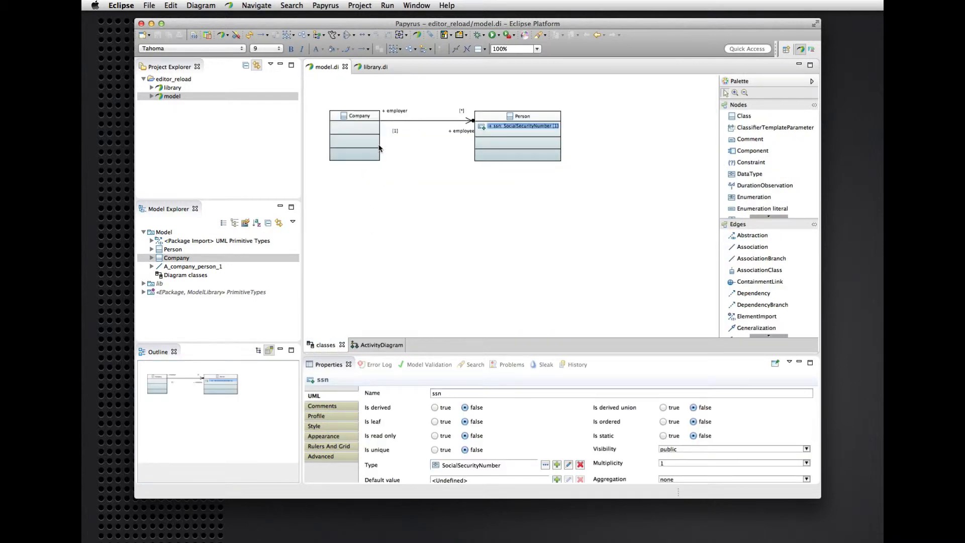
pyautogui.click(374, 68)
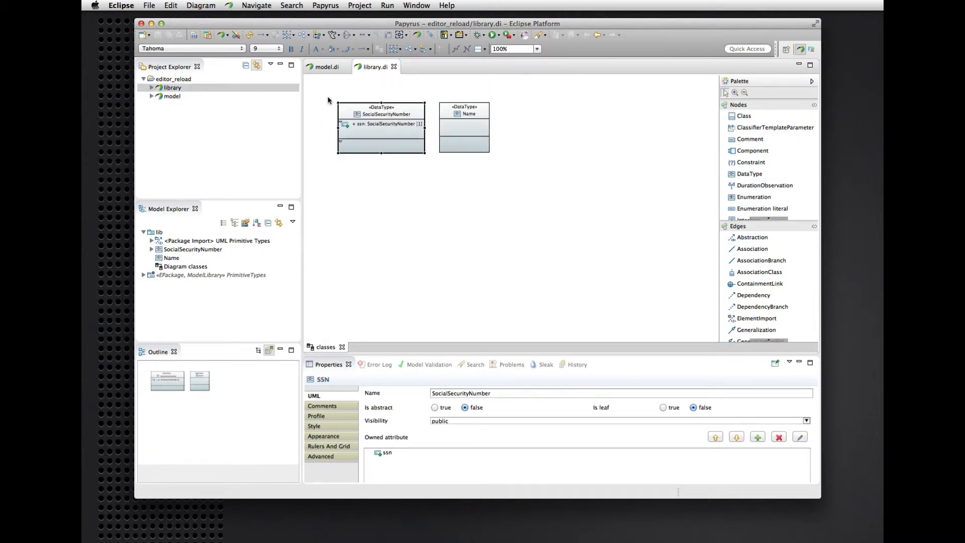
# Step: Split the editor area so model.di sits below library.di, sized so both class diagrams are fully visible
pyautogui.click(329, 68)
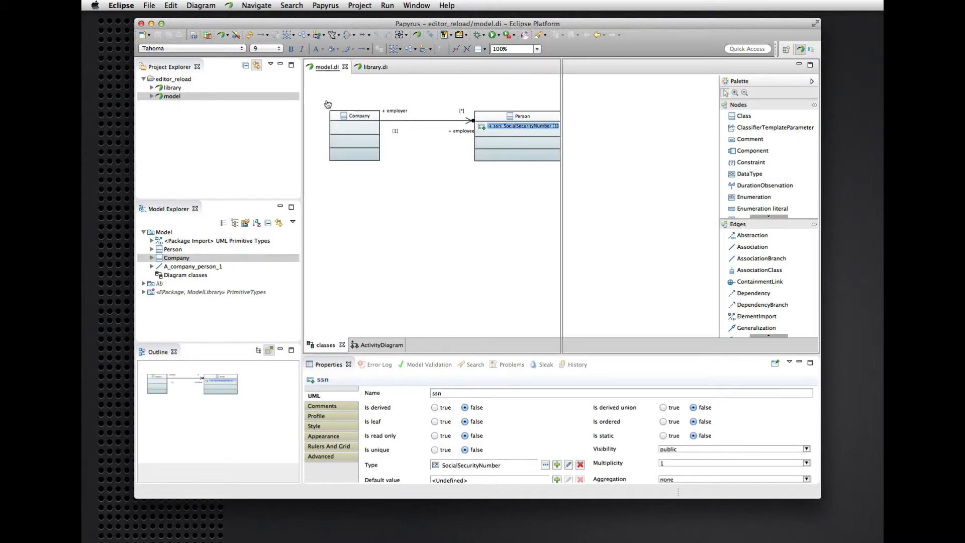
pyautogui.moveTo(396, 319); pyautogui.dragTo(422, 333)
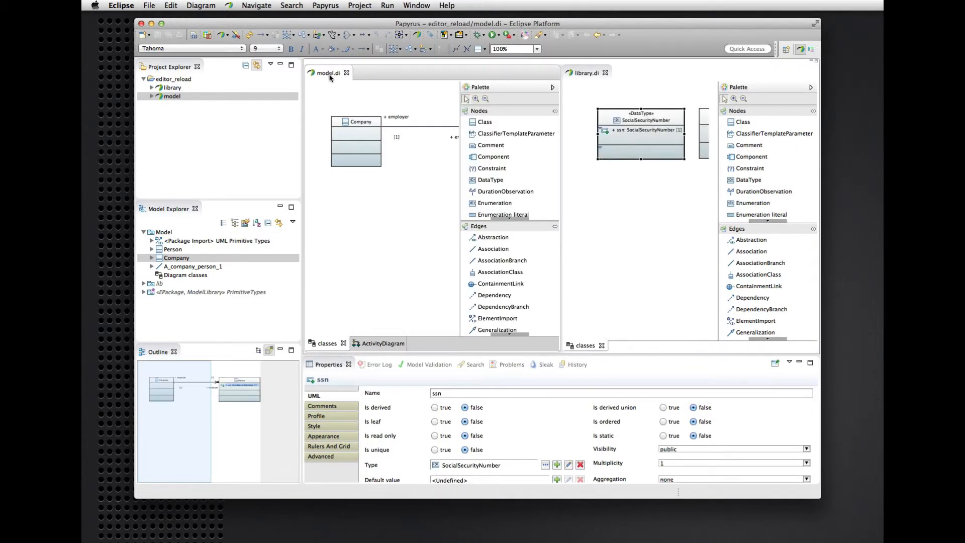
pyautogui.moveTo(332, 75); pyautogui.dragTo(592, 348)
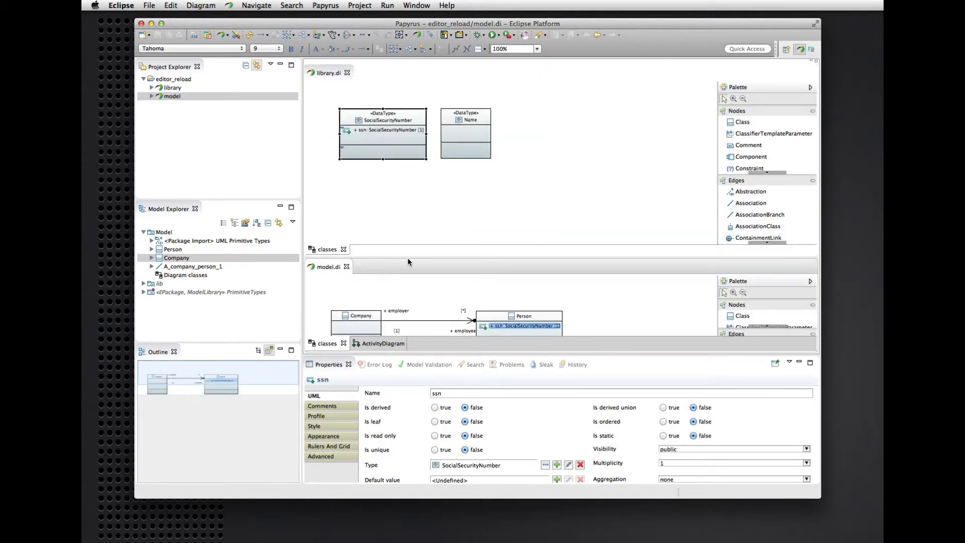
pyautogui.moveTo(408, 258); pyautogui.dragTo(412, 212)
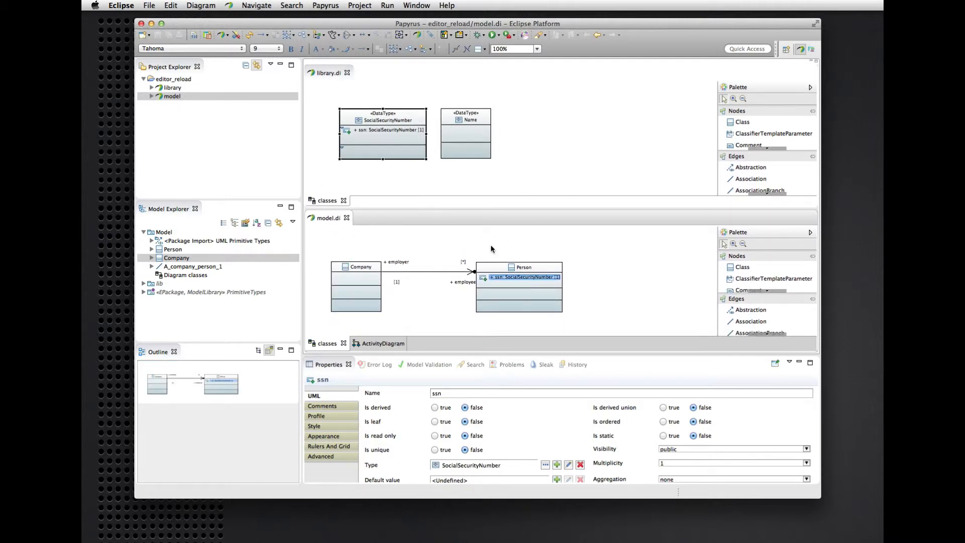
# Step: Inspect the properties of the model diagram, the library's ssn attribute and the Person class
pyautogui.click(473, 230)
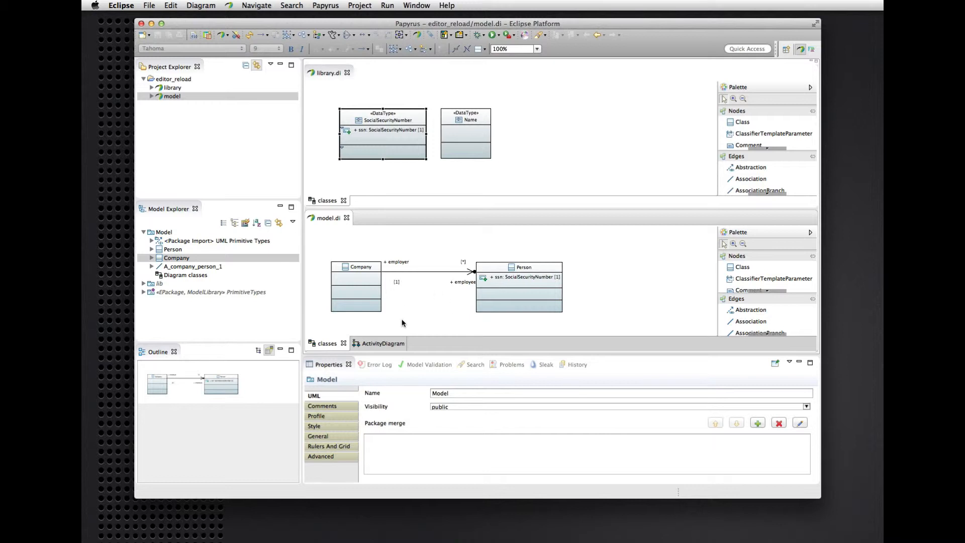
pyautogui.click(397, 129)
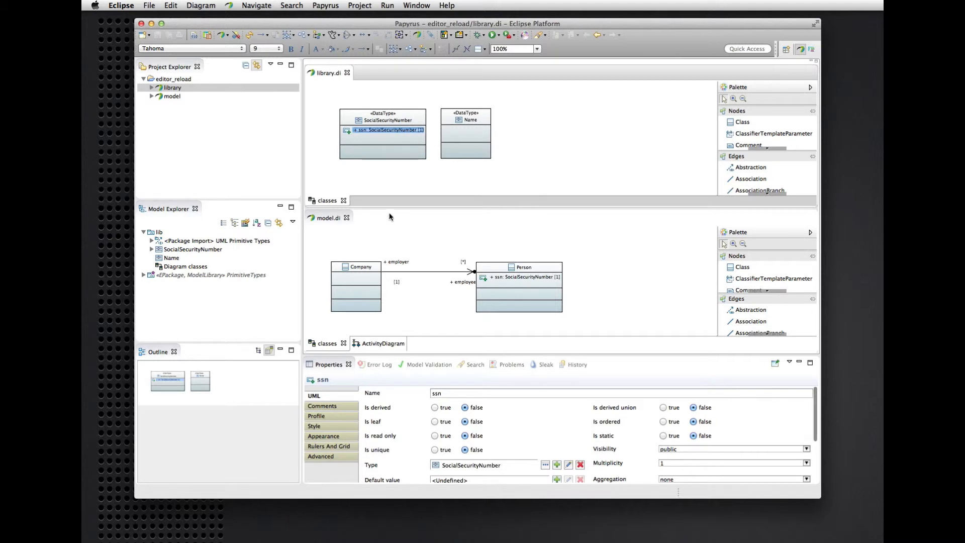
pyautogui.click(501, 290)
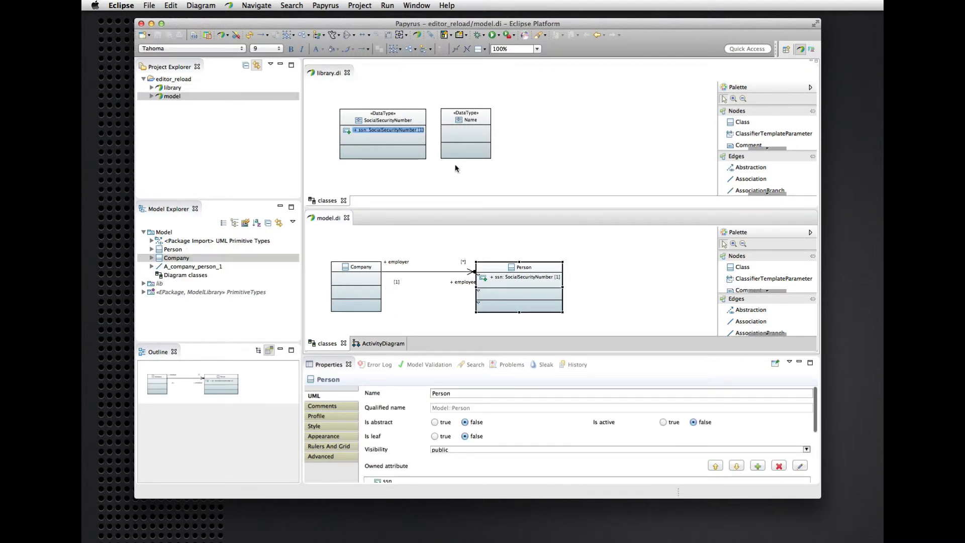
# Step: Rename the library's SocialSecurityNumber data type to SSN and save the library
pyautogui.click(422, 116)
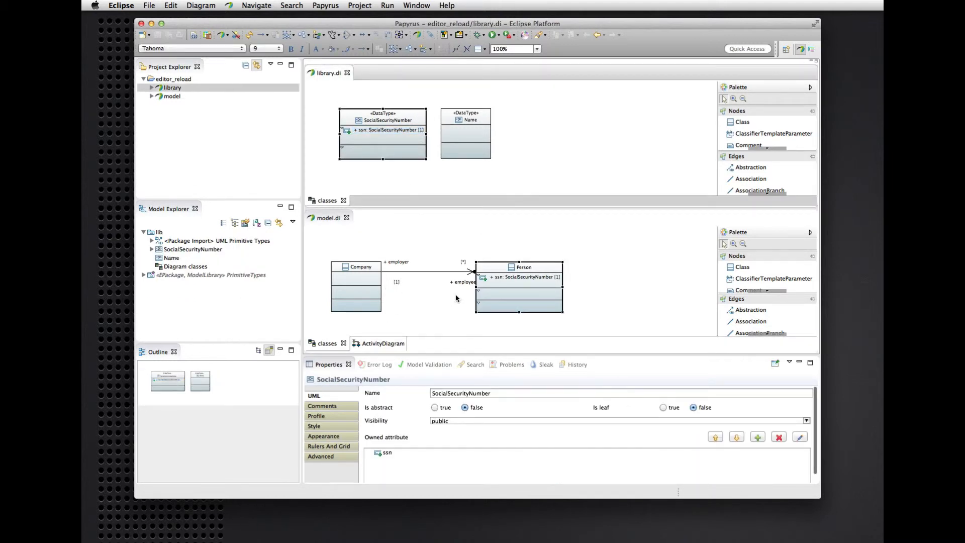
pyautogui.doubleClick(485, 395)
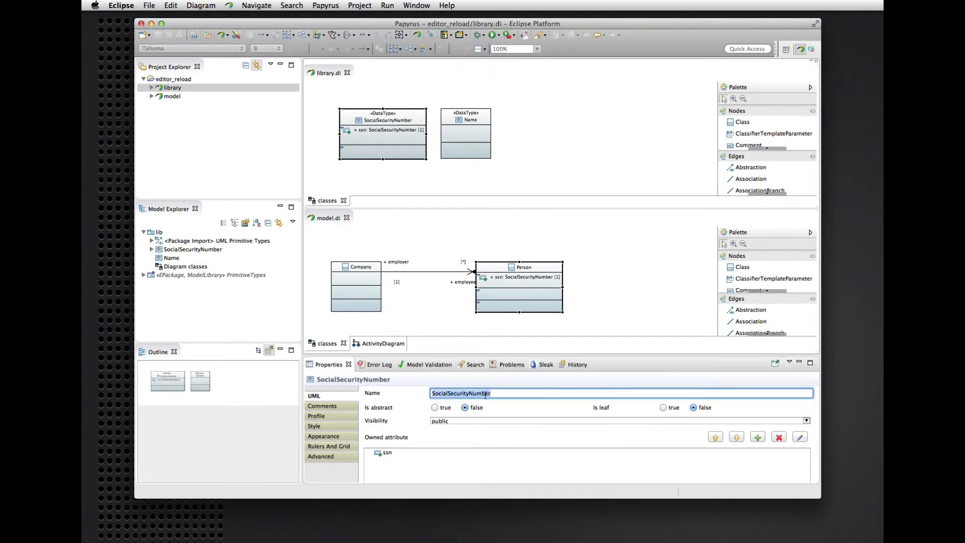
pyautogui.write('SSN')
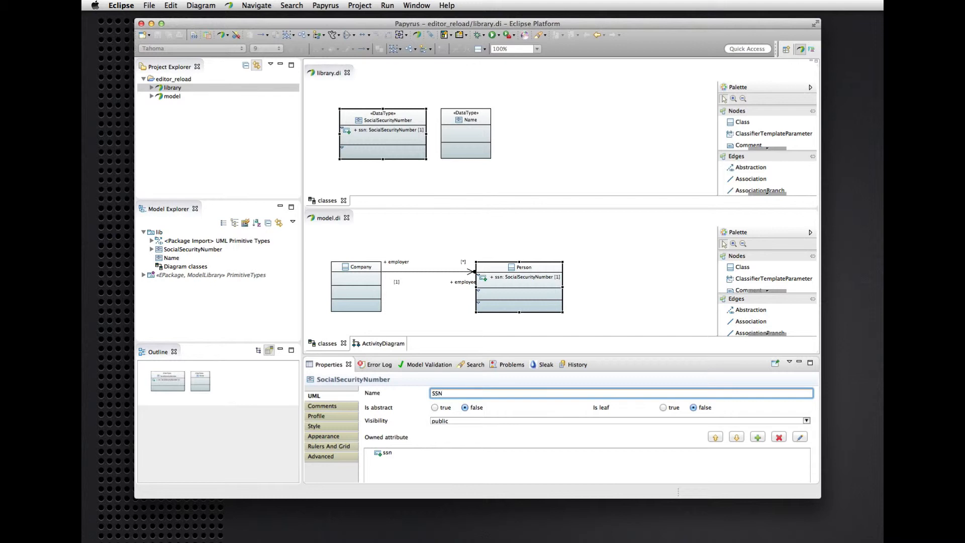
pyautogui.press('Return')
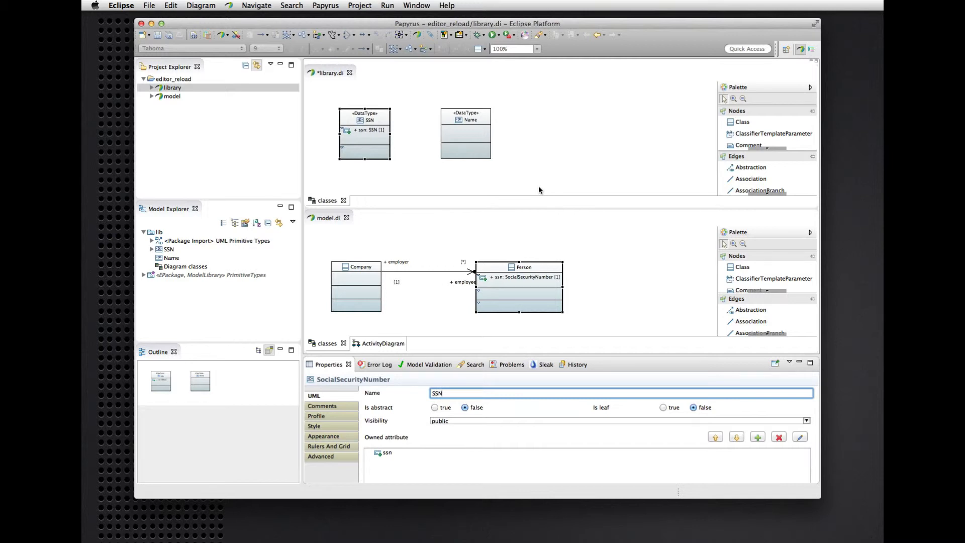
pyautogui.click(158, 36)
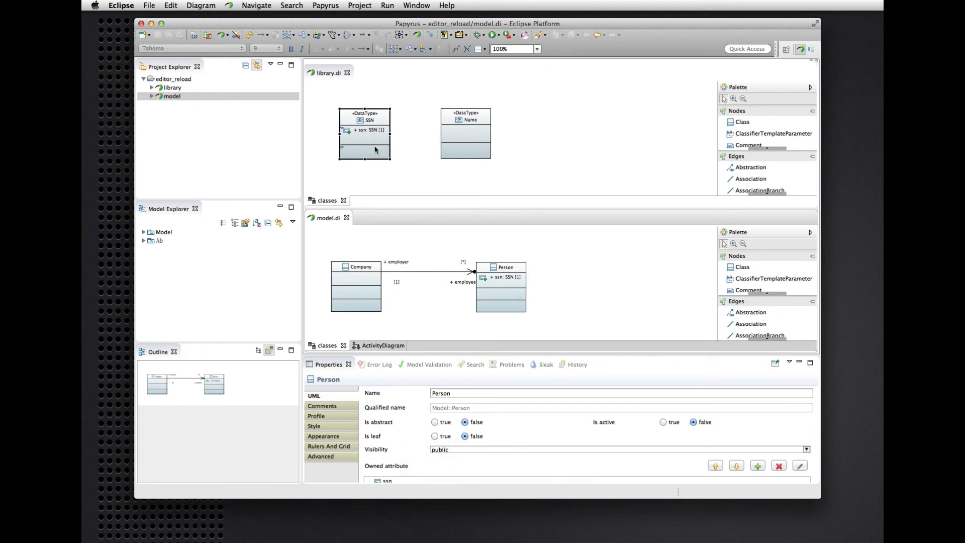
# Step: Check the library diagram and the model's ActivityDiagram, and return to the model's classes diagram
pyautogui.click(412, 125)
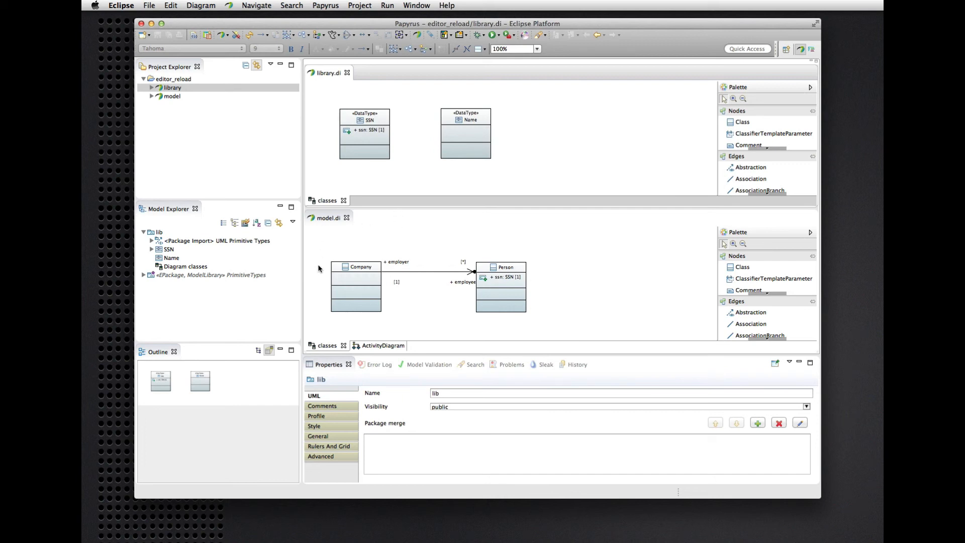
pyautogui.click(369, 347)
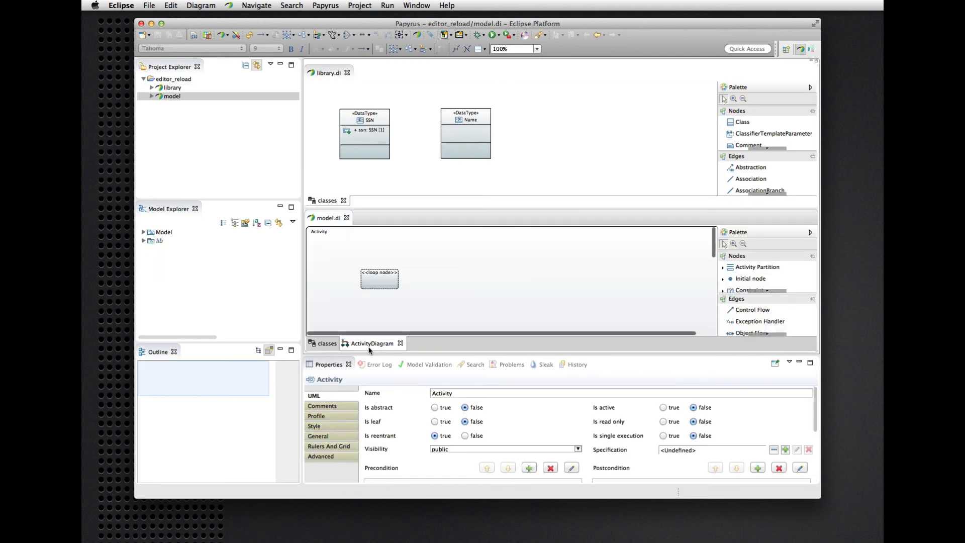
pyautogui.click(325, 344)
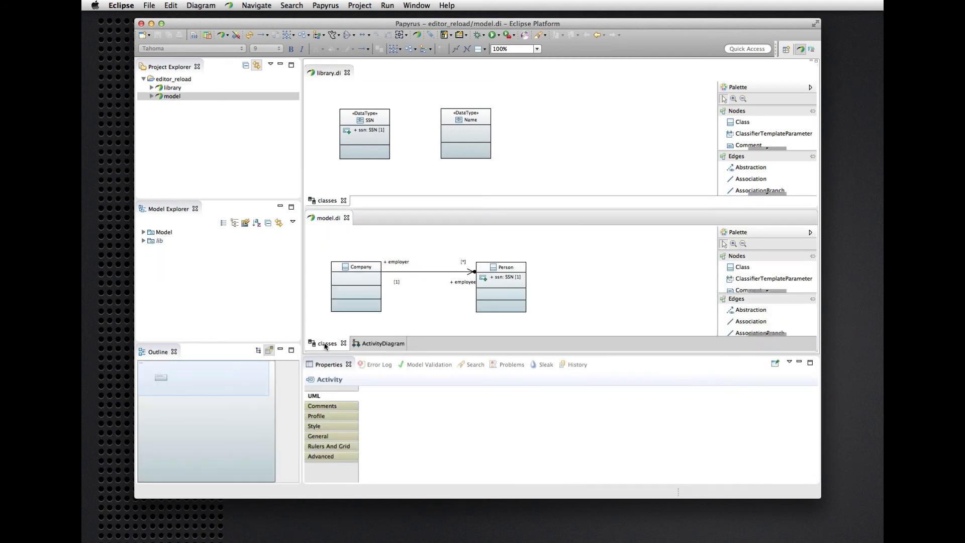